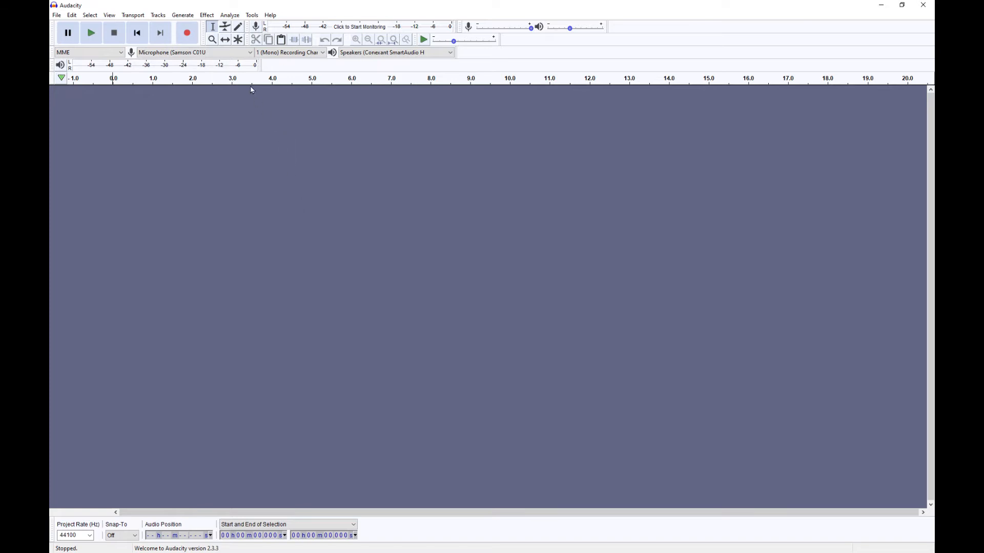
Set the recording device to Microphone (Samson C01U) with 1 (Mono) recording channel
{"action": "left_click", "coordinate": [249, 53]}
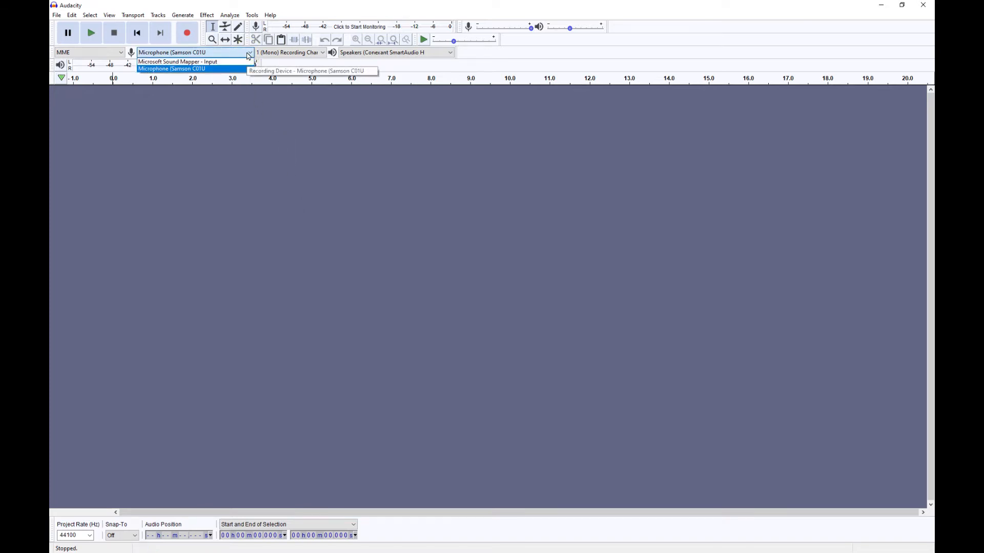
{"action": "left_click", "coordinate": [204, 69]}
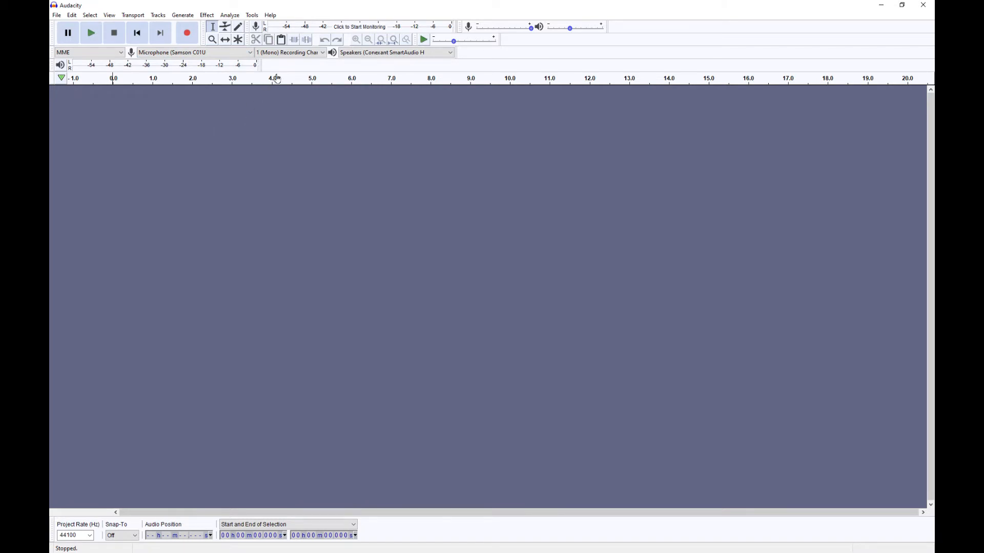
{"action": "left_click", "coordinate": [288, 53]}
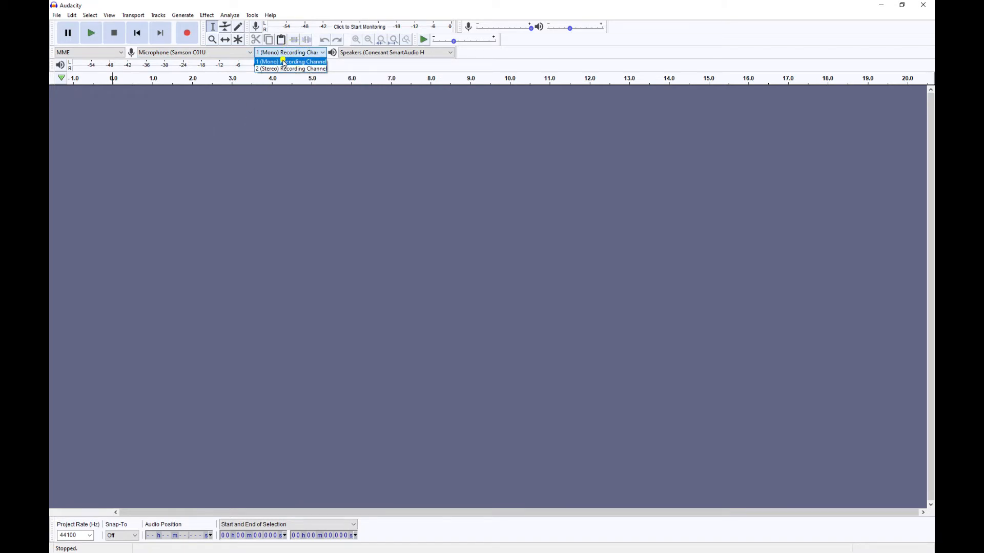
{"action": "left_click", "coordinate": [285, 61]}
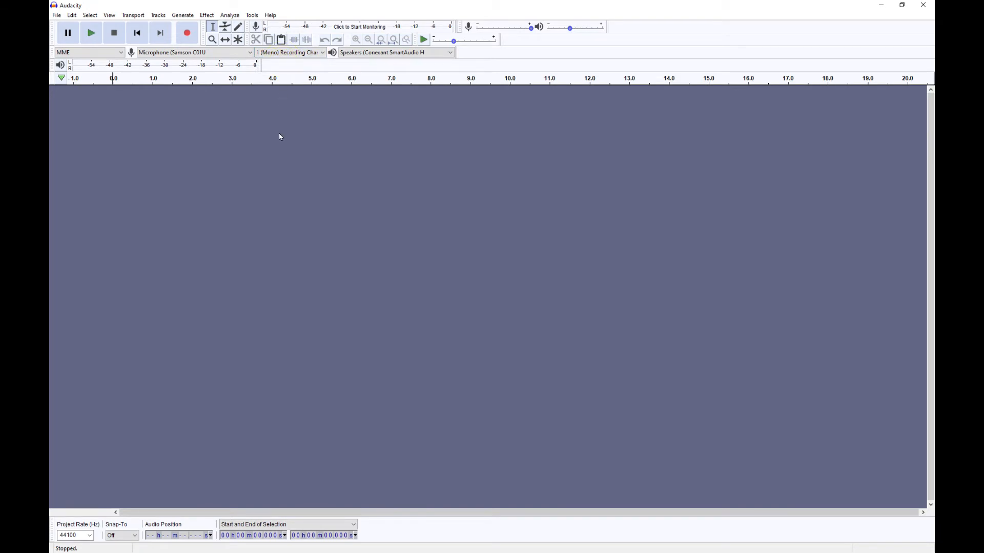
Confirm the Quality preferences with 44100 Hz default sample rate and 16-bit sample format, and set the recording volume to 1.00
{"action": "left_click", "coordinate": [72, 15]}
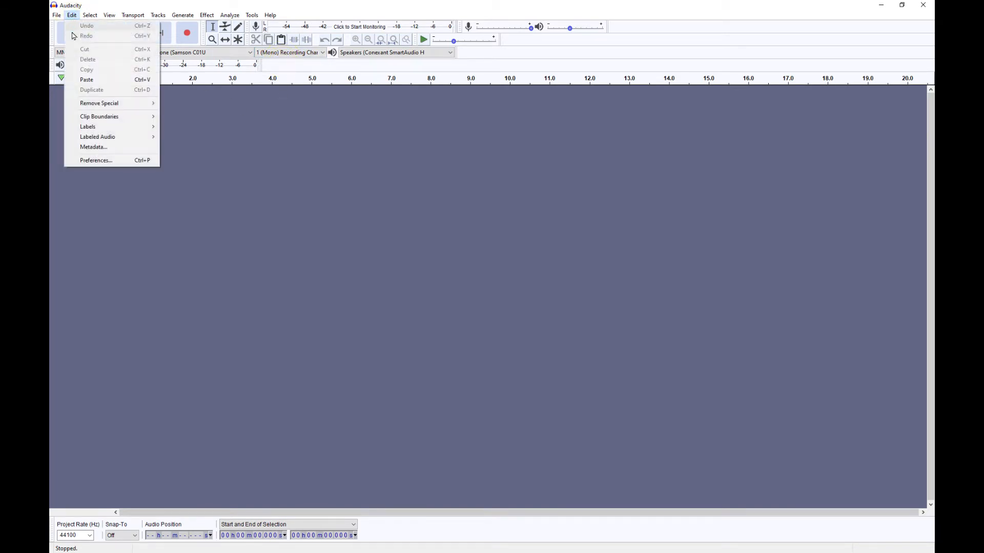
{"action": "left_click", "coordinate": [88, 161]}
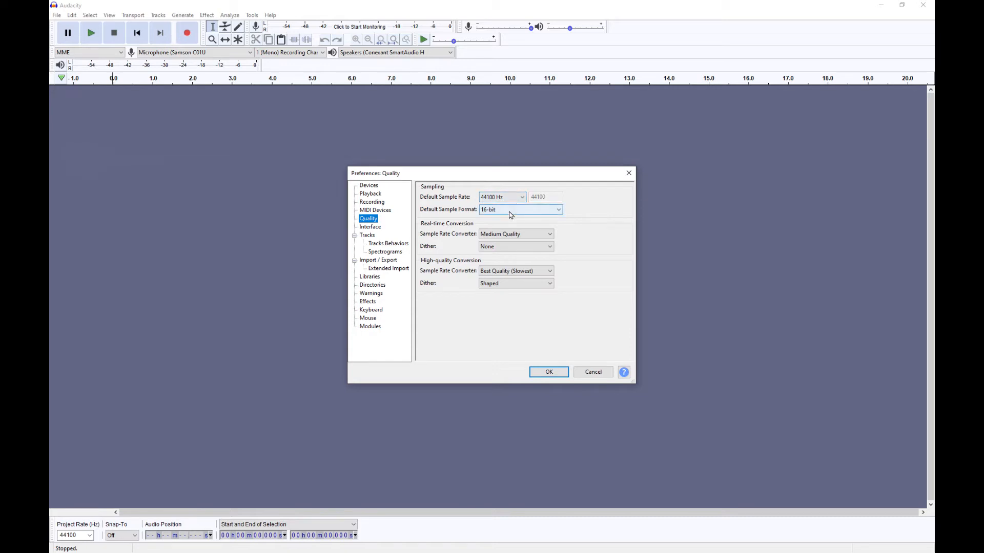
{"action": "left_click", "coordinate": [538, 377]}
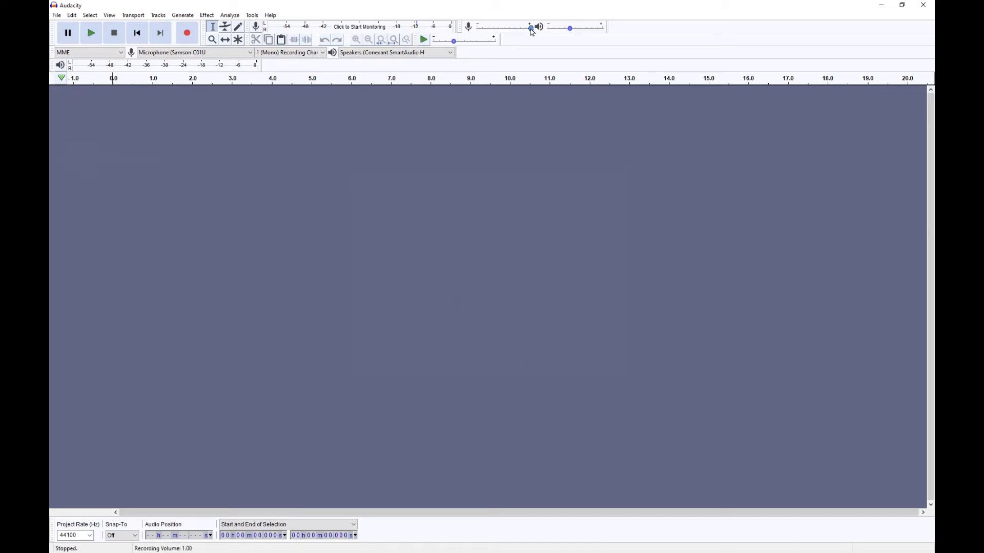
{"action": "mouse_move", "coordinate": [531, 27]}
{"action": "left_mouse_down"}
{"action": "mouse_move", "coordinate": [518, 29]}
{"action": "mouse_move", "coordinate": [533, 31]}
{"action": "left_mouse_up"}
Open the recently used project Audacity_audio_01
{"action": "left_click", "coordinate": [57, 15]}
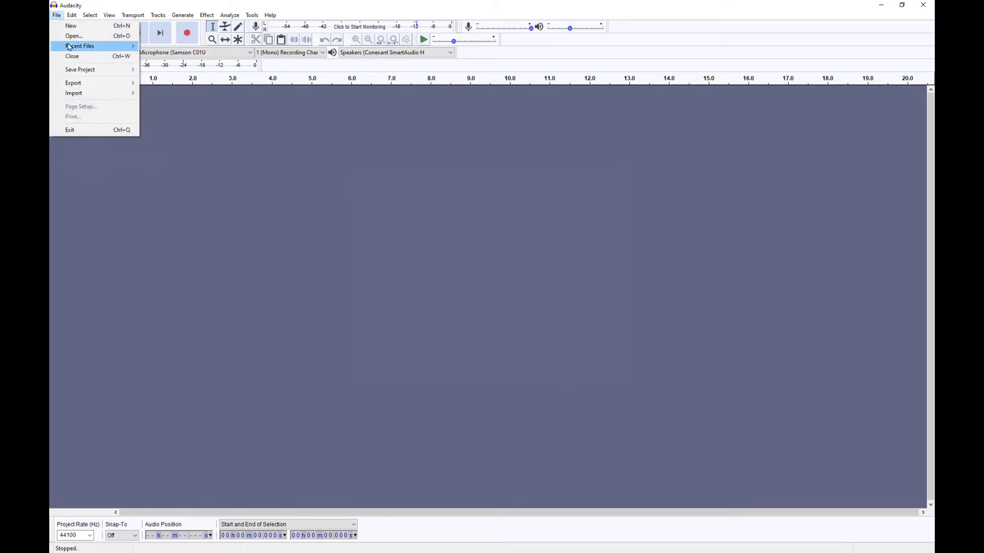
{"action": "mouse_move", "coordinate": [101, 50]}
{"action": "left_click", "coordinate": [197, 48]}
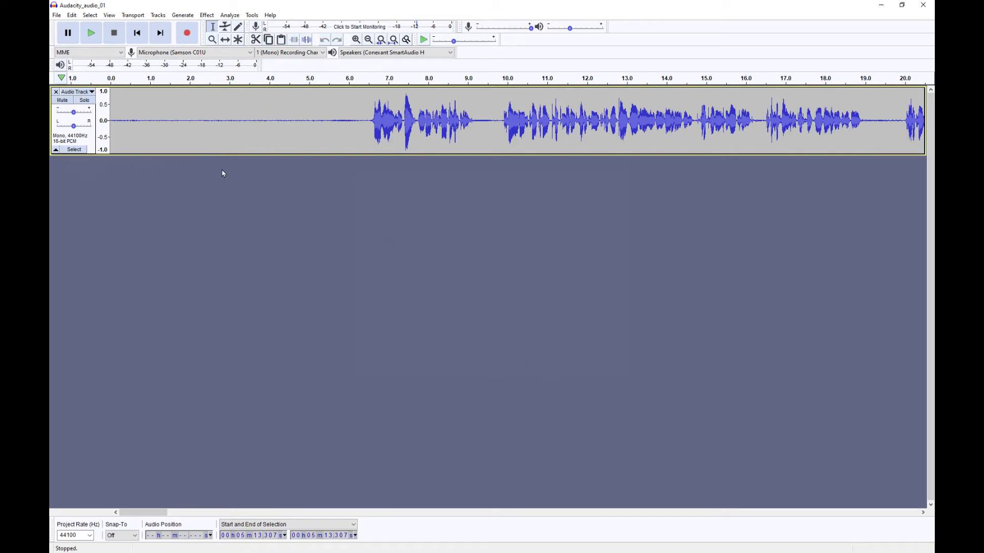
Capture a Noise Reduction profile from the speech-free stretch between about 0.9 s and 5.3 s
{"action": "left_click_drag", "start_coordinate": [146, 123], "coordinate": [320, 126]}
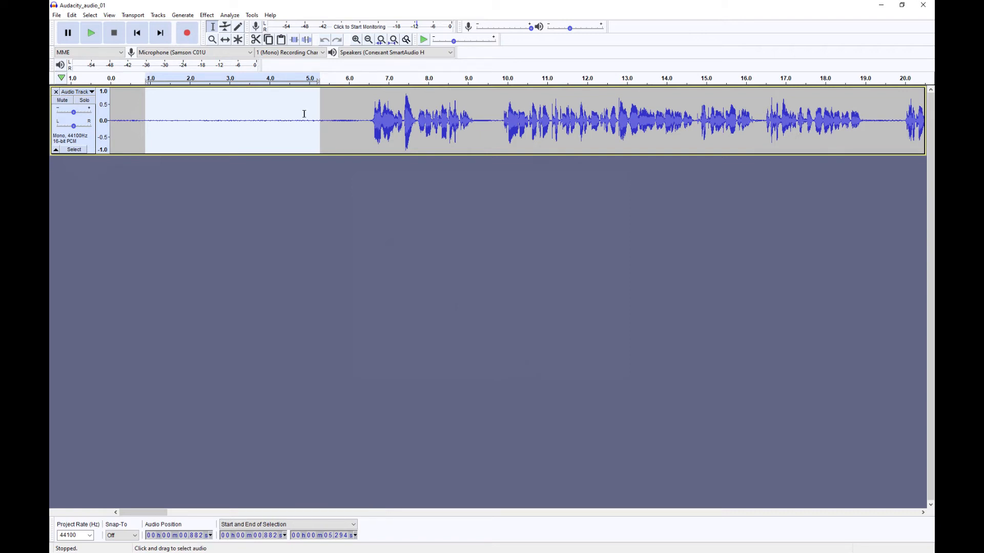
{"action": "left_click", "coordinate": [208, 16]}
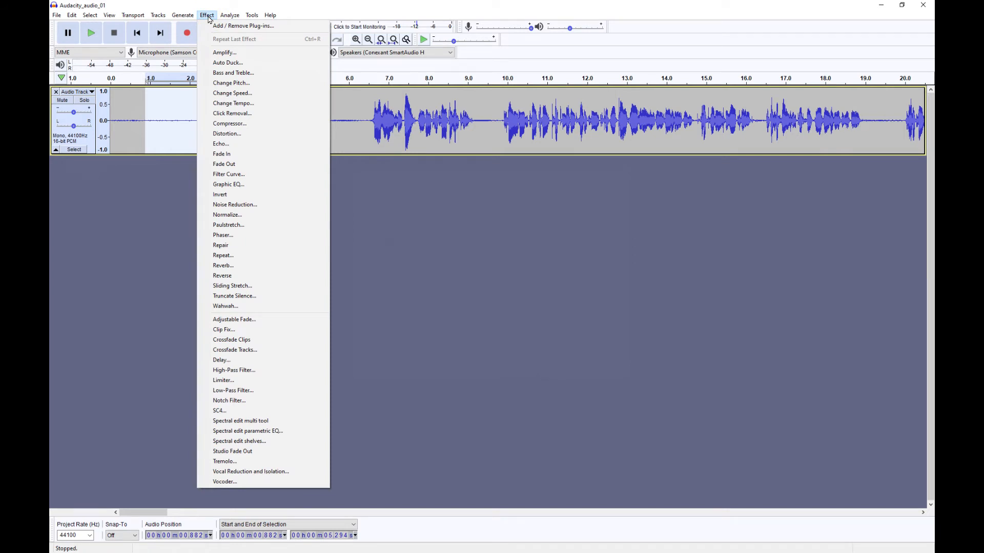
{"action": "left_click", "coordinate": [221, 205]}
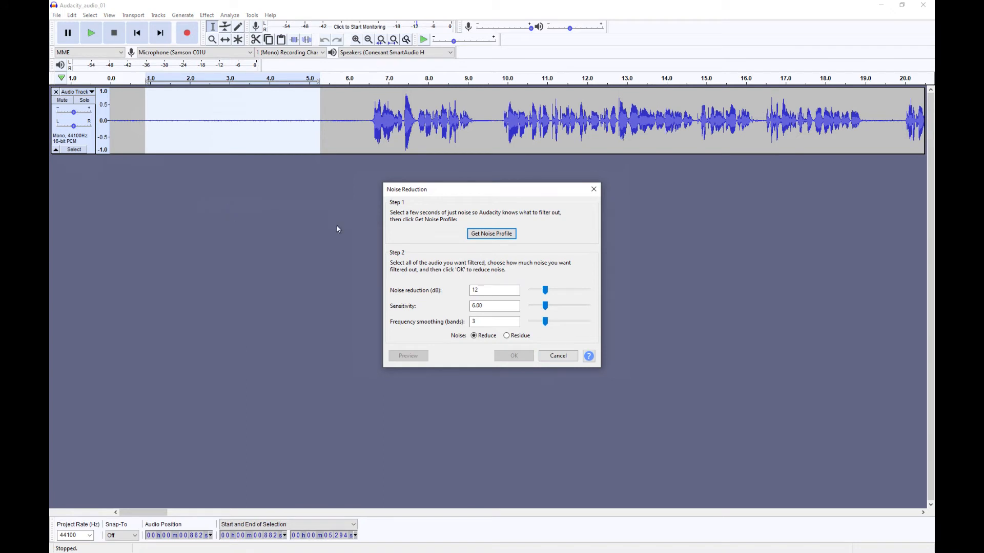
{"action": "left_click", "coordinate": [495, 235]}
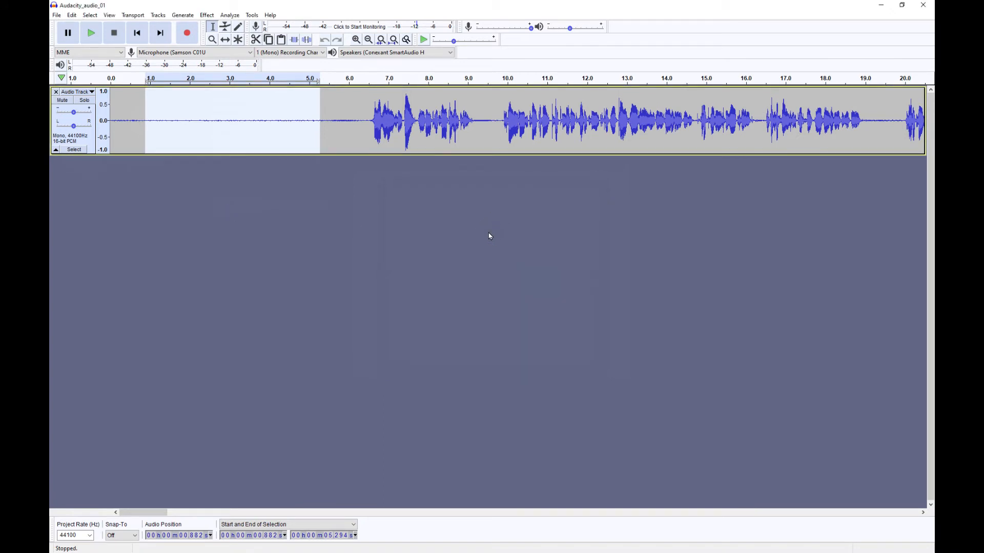
Apply Noise Reduction to the entire track using the captured noise profile
{"action": "key", "text": "ctrl+a"}
{"action": "left_click", "coordinate": [209, 15]}
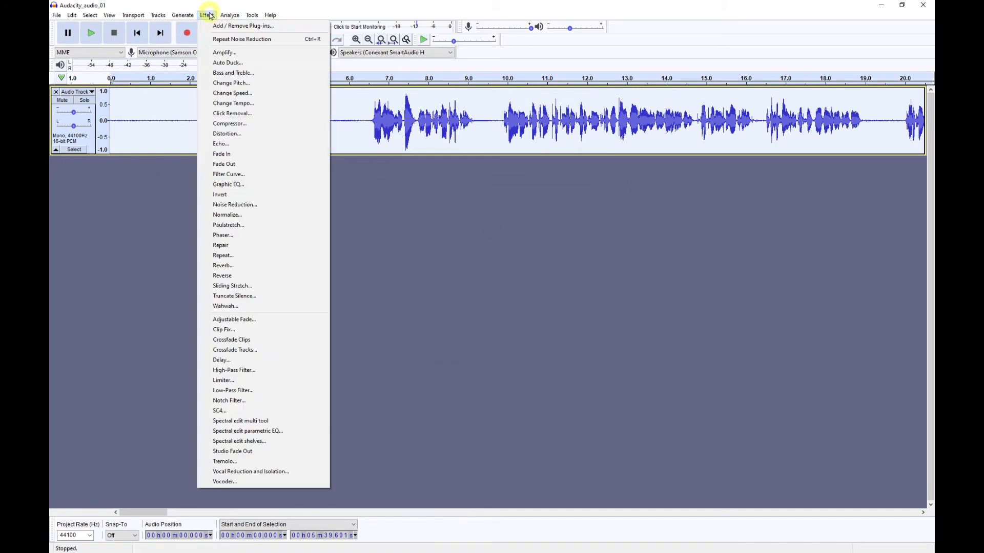
{"action": "left_click", "coordinate": [218, 40]}
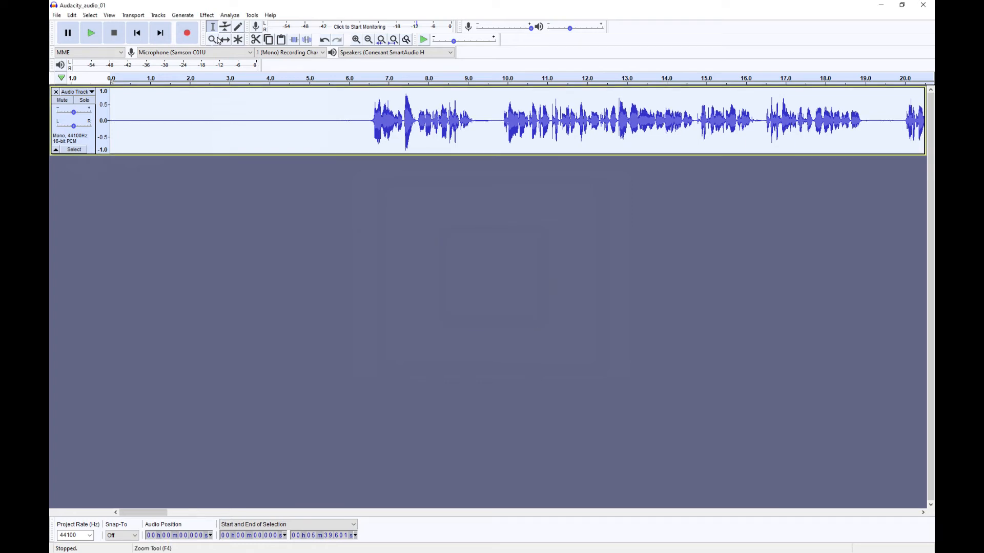
Compress the whole track with -17 dB threshold, -40 dB noise floor, 2:1 ratio, 0.20 s attack, 1.0 s release and make-up gain
{"action": "left_click", "coordinate": [207, 15]}
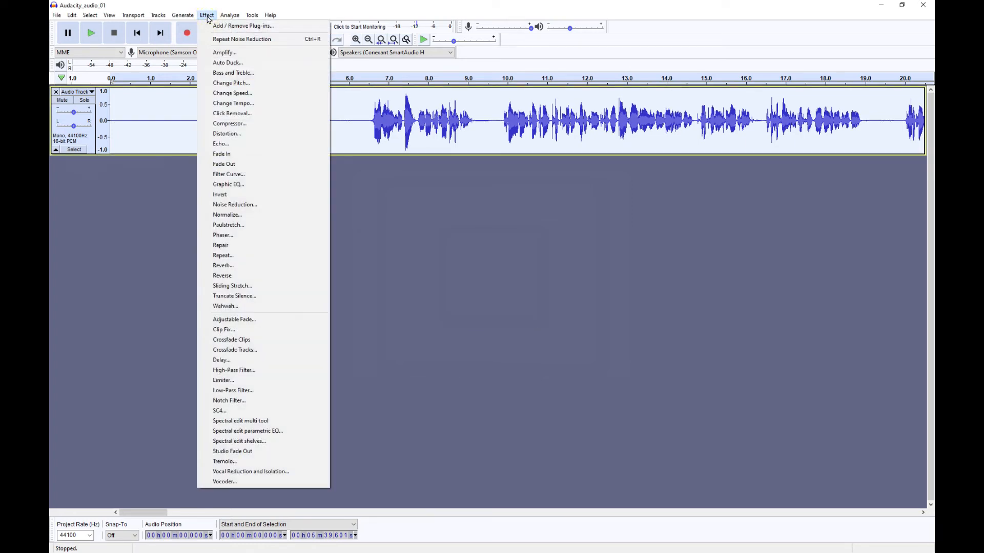
{"action": "left_click", "coordinate": [225, 125]}
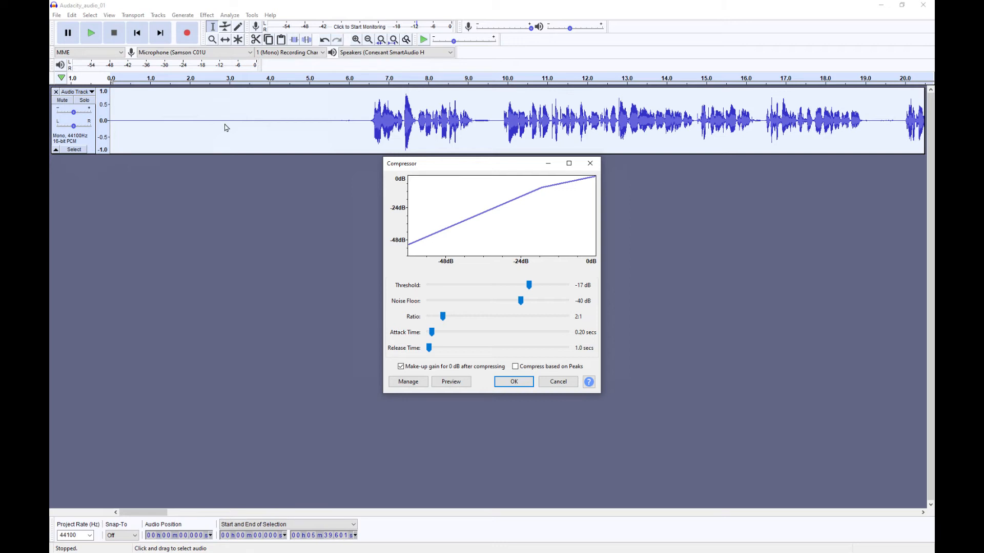
{"action": "left_click", "coordinate": [505, 383]}
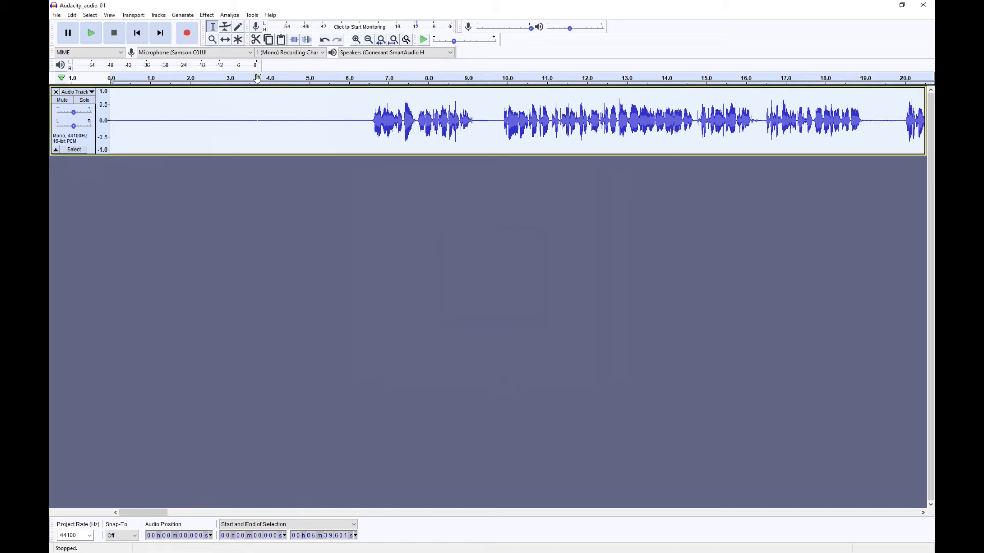
Normalize the whole track to -1.0 dB peak amplitude with DC offset removal, and play back its opening
{"action": "left_click", "coordinate": [207, 16]}
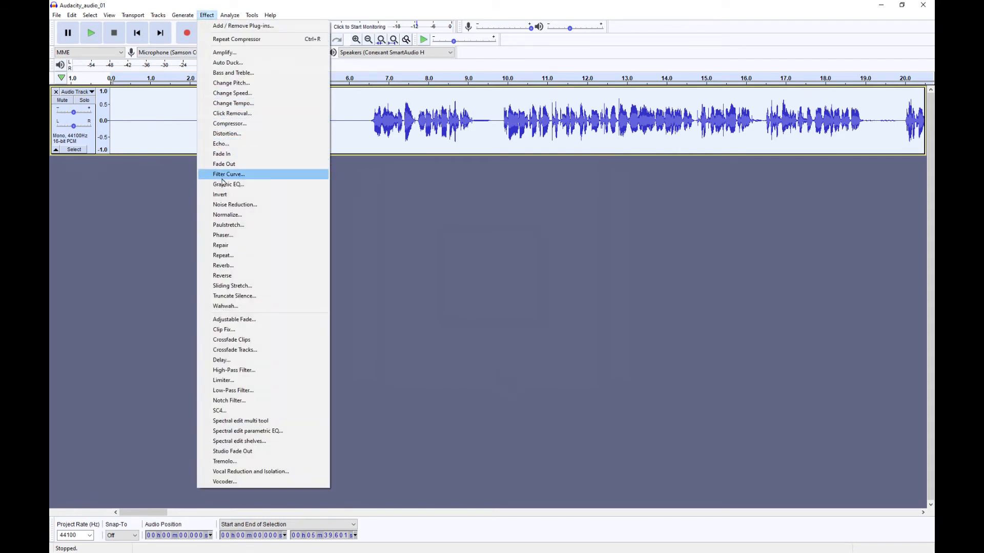
{"action": "left_click", "coordinate": [224, 216]}
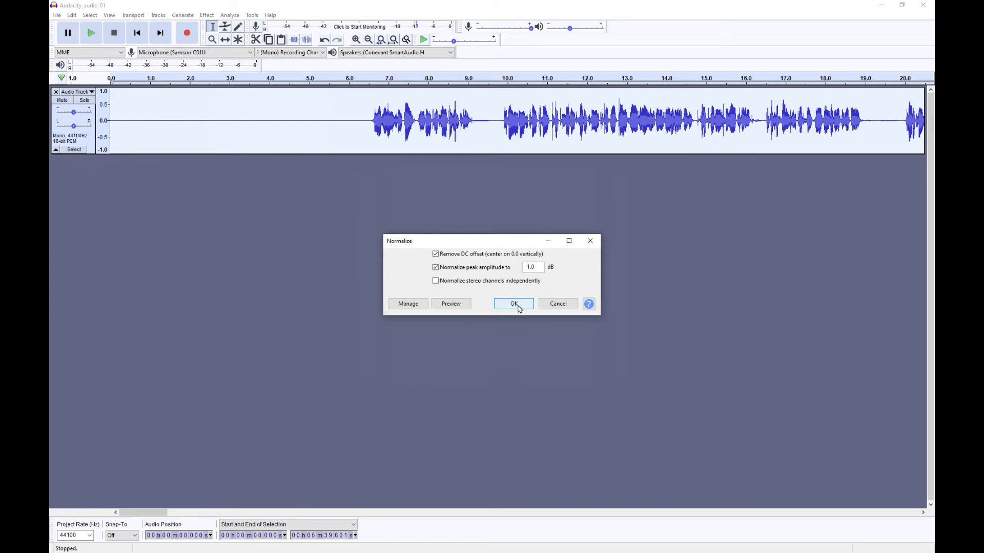
{"action": "left_click", "coordinate": [514, 304]}
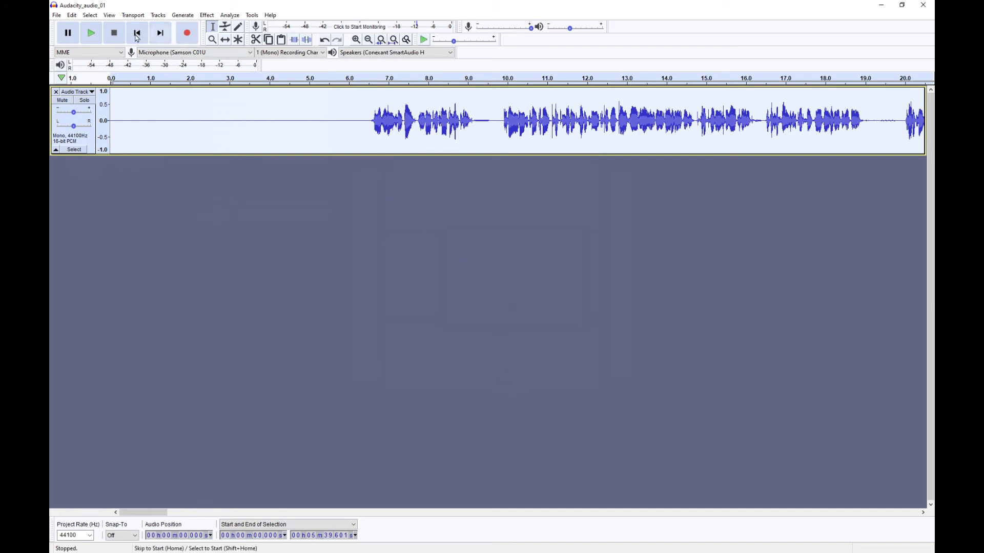
{"action": "left_click", "coordinate": [92, 34]}
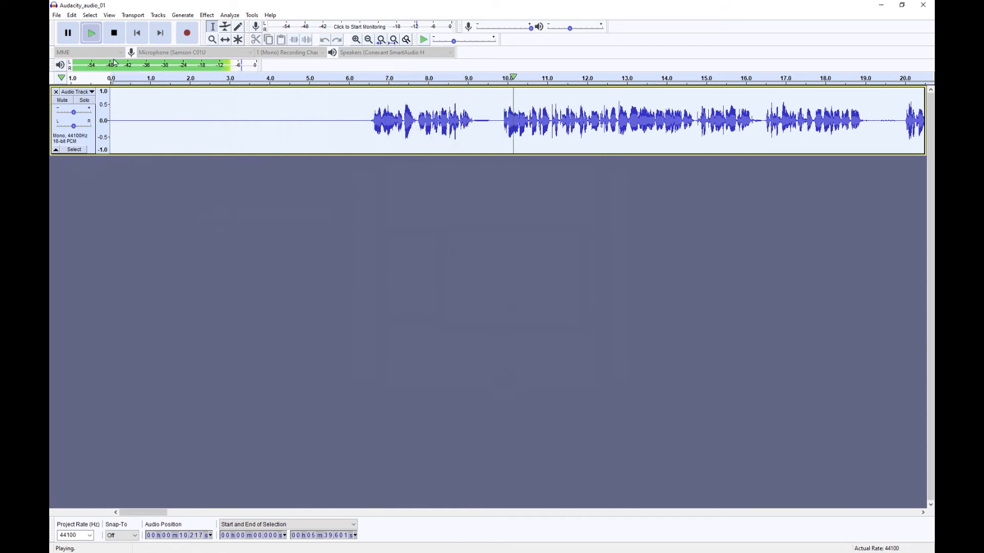
{"action": "left_click", "coordinate": [112, 33]}
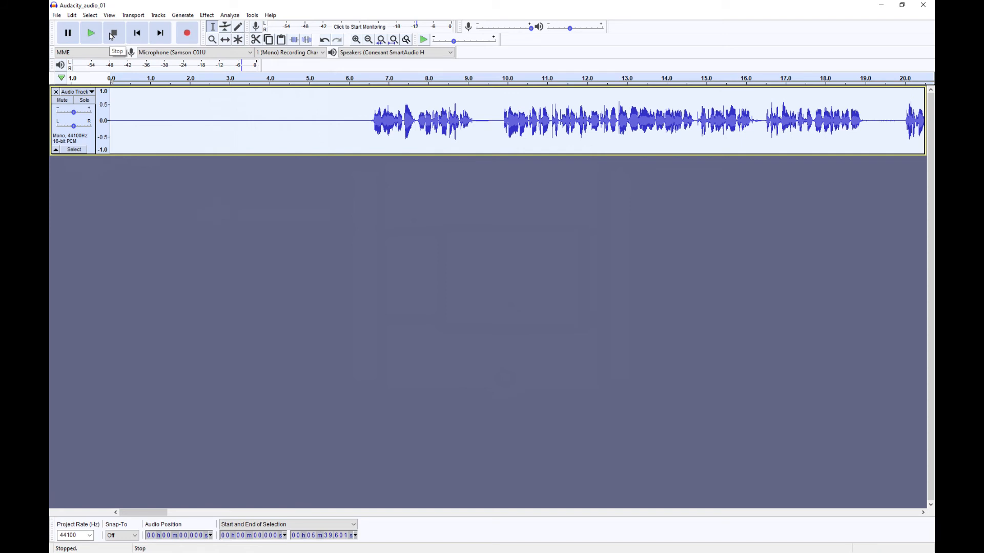
Delete the opening silence from about 0.2 s to 6.0 s, and the short pause starting at about 3.4 s
{"action": "left_click_drag", "start_coordinate": [120, 123], "coordinate": [348, 122]}
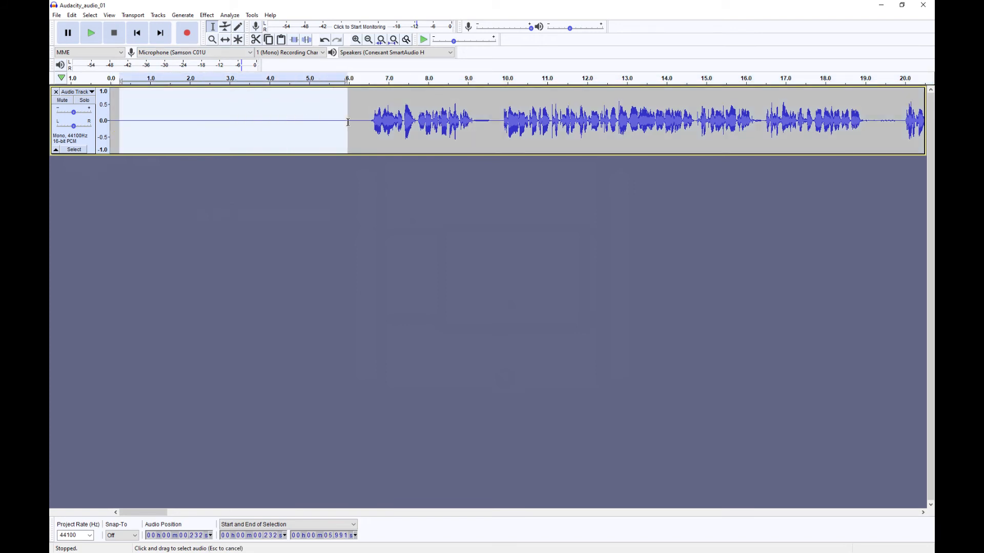
{"action": "key", "text": "Delete"}
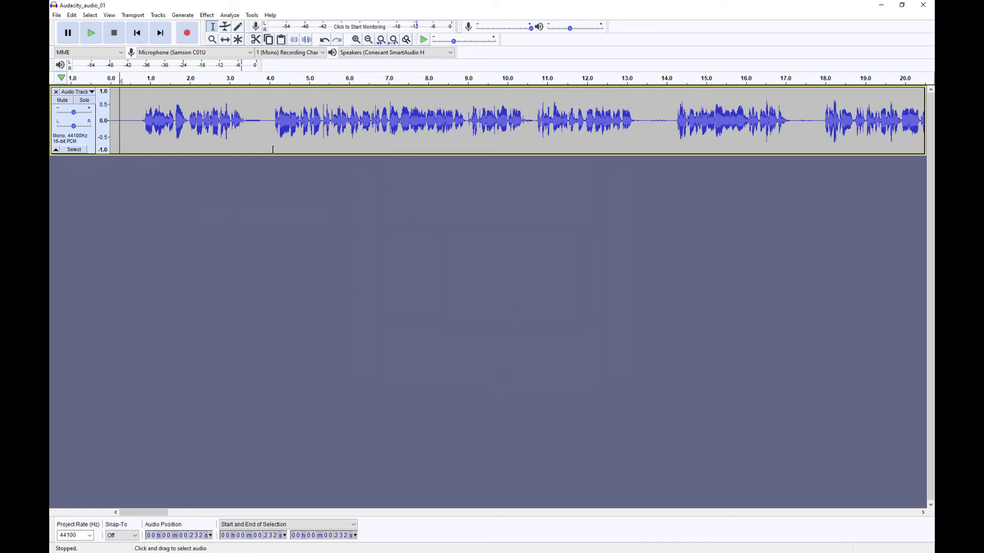
{"action": "left_click_drag", "start_coordinate": [262, 121], "coordinate": [245, 121]}
{"action": "key", "text": "Delete"}
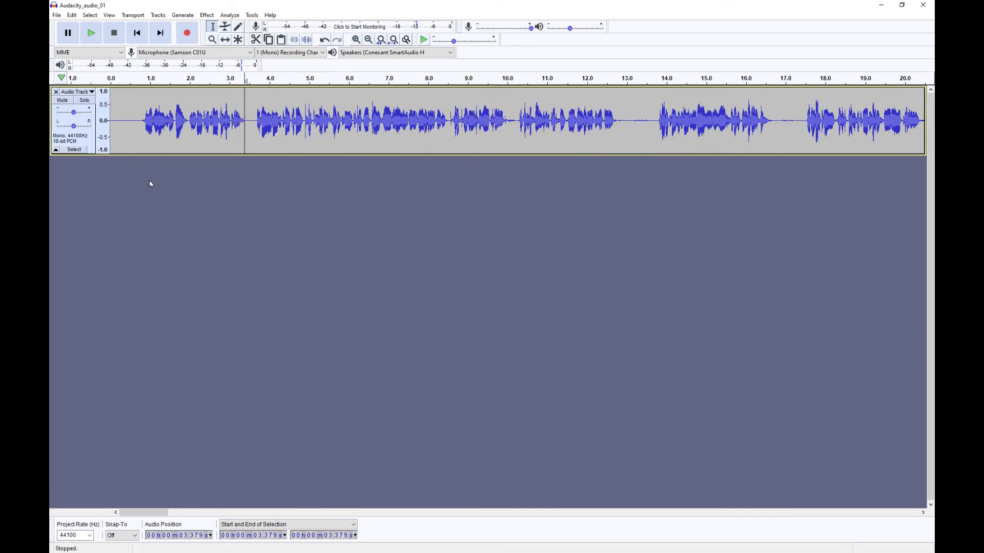
Export the edited audio as a 16-bit WAV file named Audacity_audio_02 in the Audacity Voice Over folder, leaving the metadata tags empty
{"action": "left_click", "coordinate": [57, 17]}
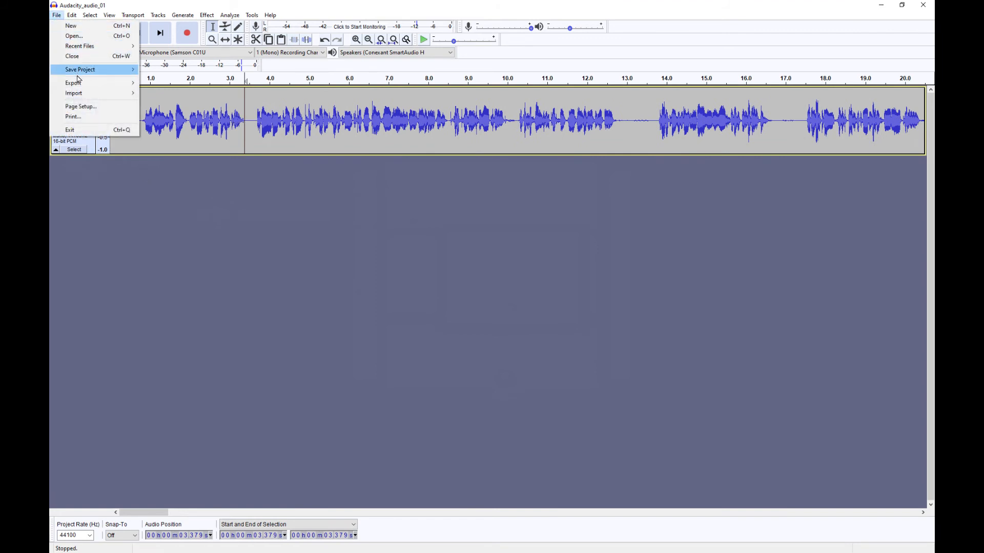
{"action": "mouse_move", "coordinate": [79, 84]}
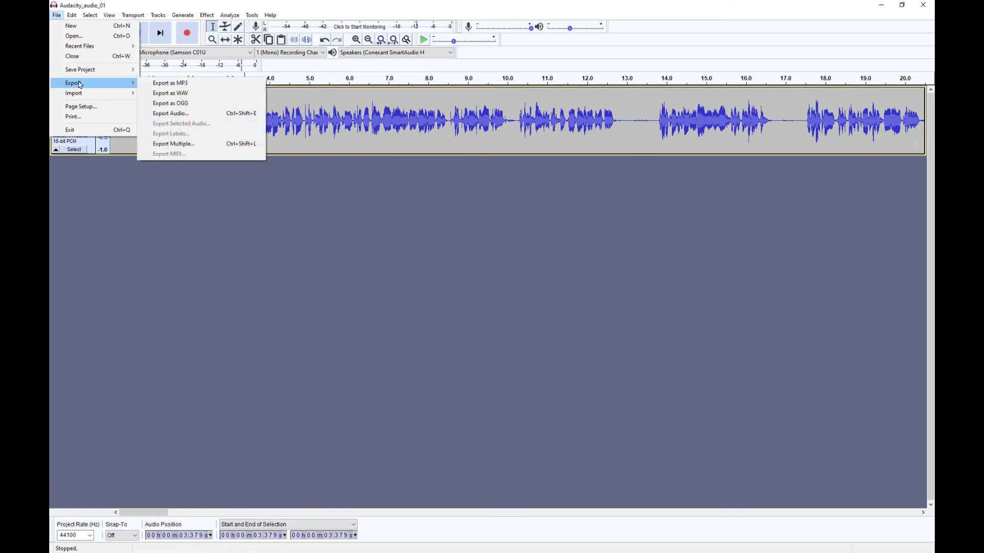
{"action": "left_click", "coordinate": [174, 94]}
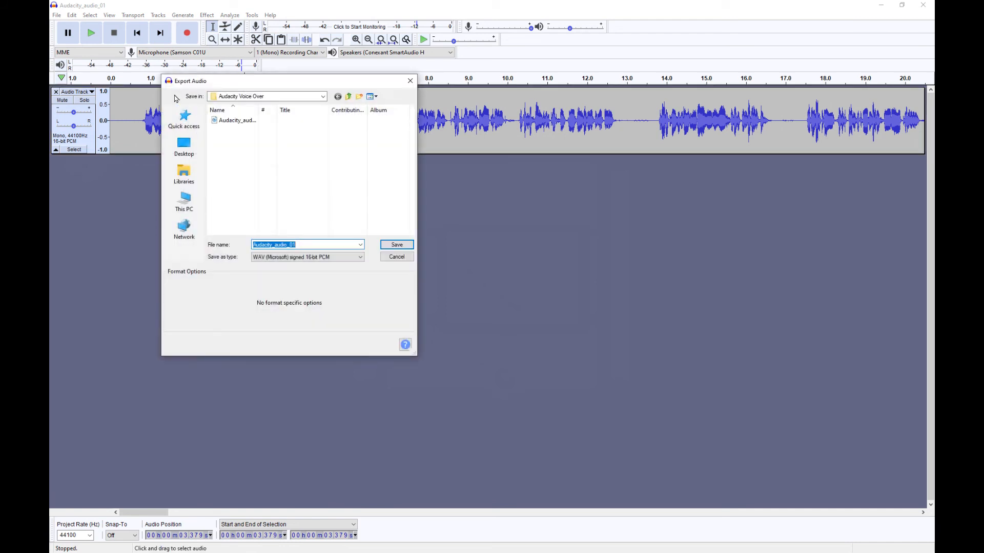
{"action": "left_click", "coordinate": [301, 245]}
{"action": "key", "text": "BackSpace"}
{"action": "type", "text": "2"}
{"action": "left_click", "coordinate": [398, 245]}
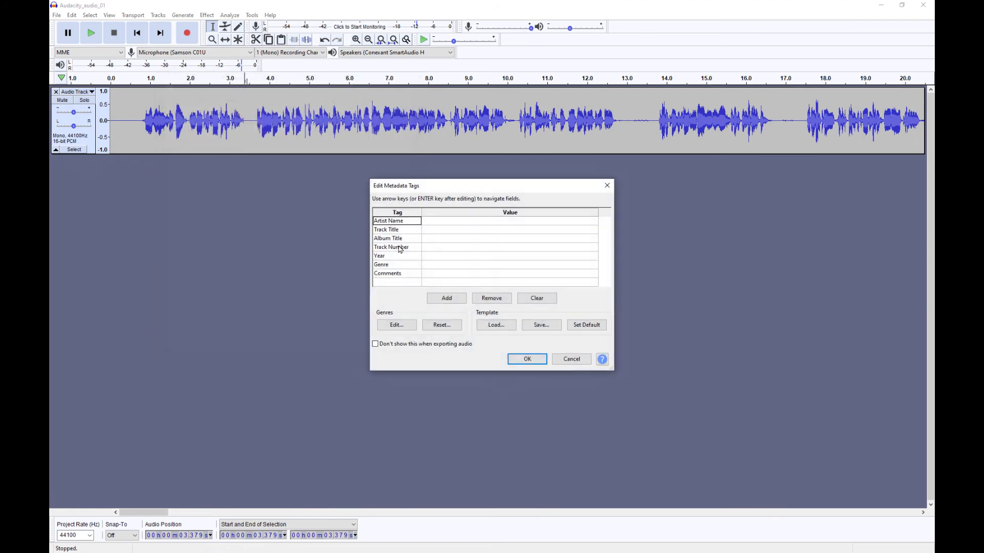
{"action": "left_click", "coordinate": [524, 359]}
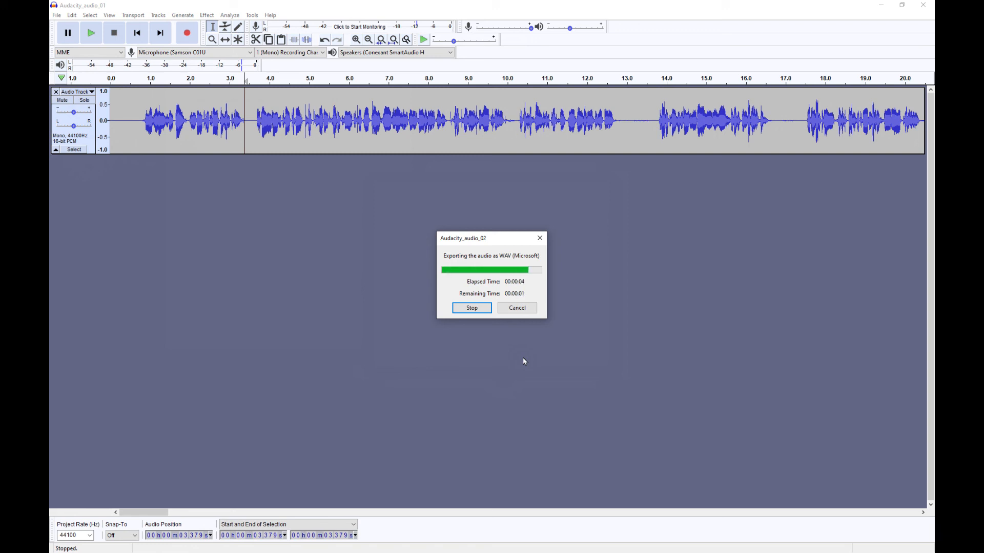
{"action": "left_click", "coordinate": [57, 15]}
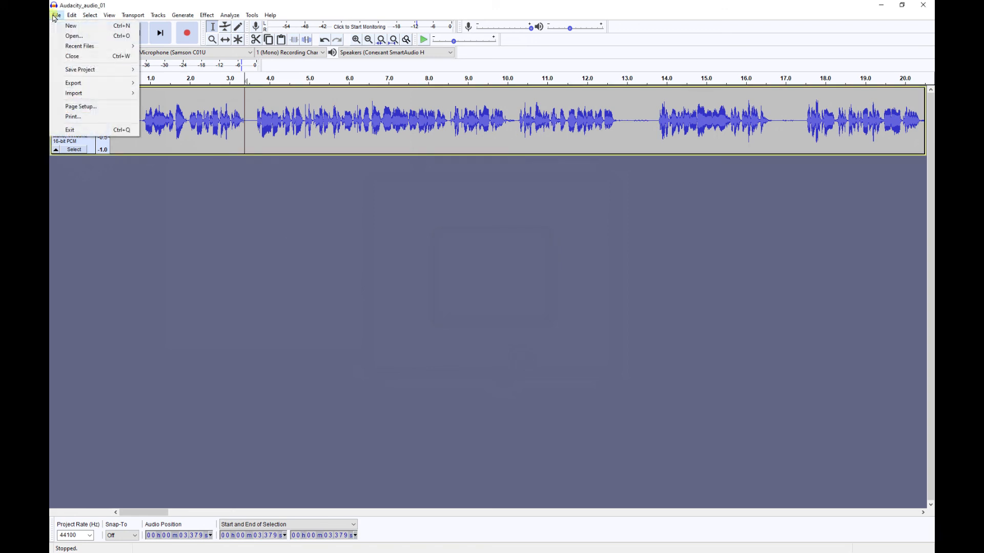
{"action": "mouse_move", "coordinate": [89, 73]}
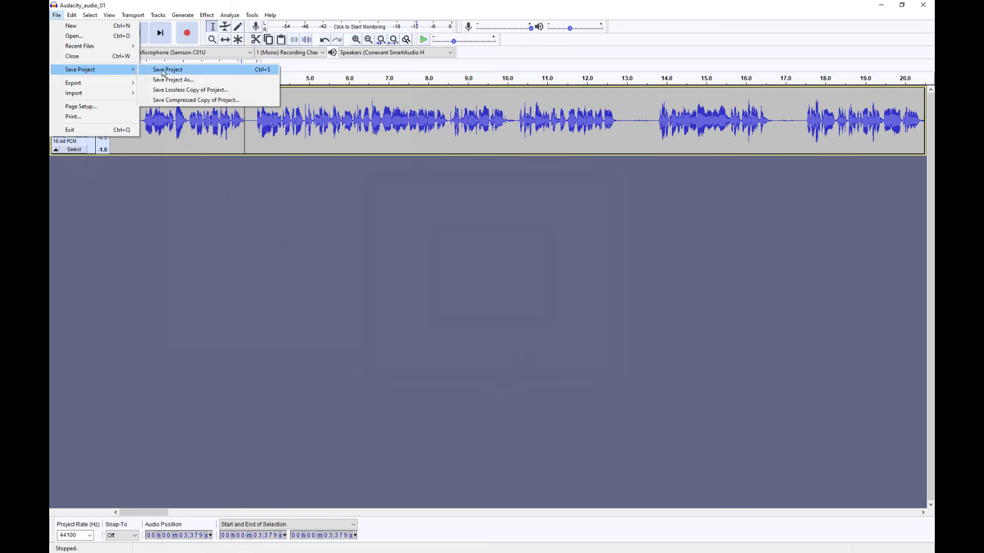
{"action": "left_click", "coordinate": [183, 185]}
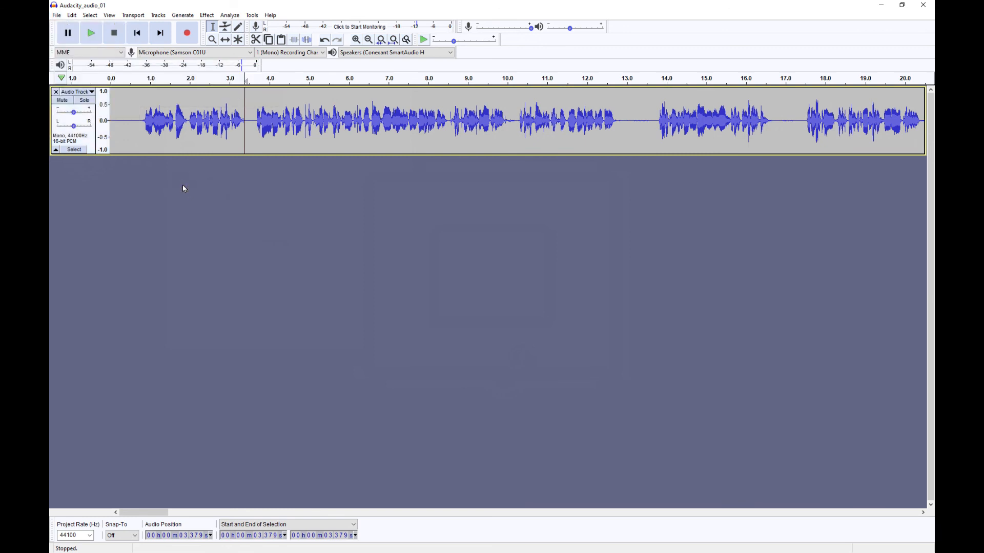